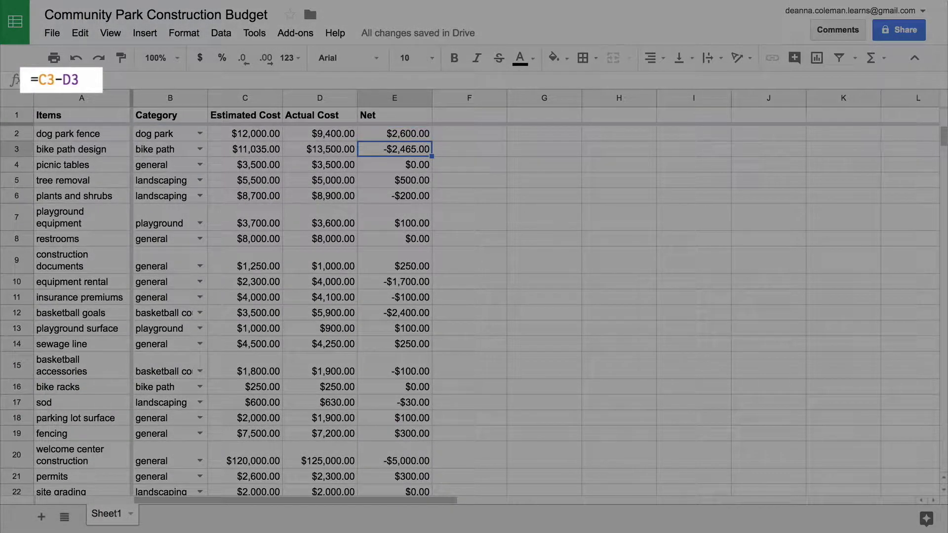
# Step down column E to preview the Net formulas in rows 3 and 4
pyautogui.press('Down')
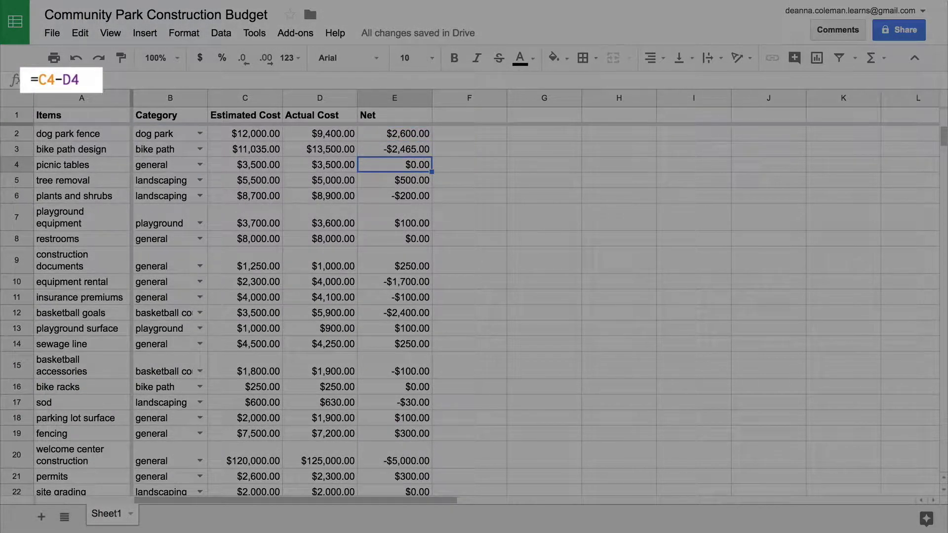
pyautogui.press('Down')
pyautogui.press('Down')
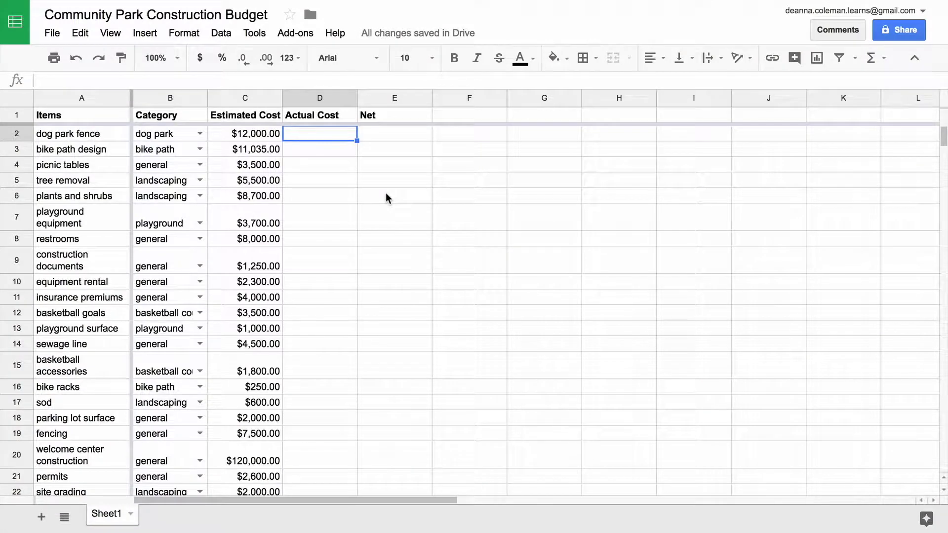
# Enter actual costs 9,400, 13,500, 3,500, 5,000, 8,900, 3,600 and 8,000 in D2:D8
pyautogui.write('9,400')
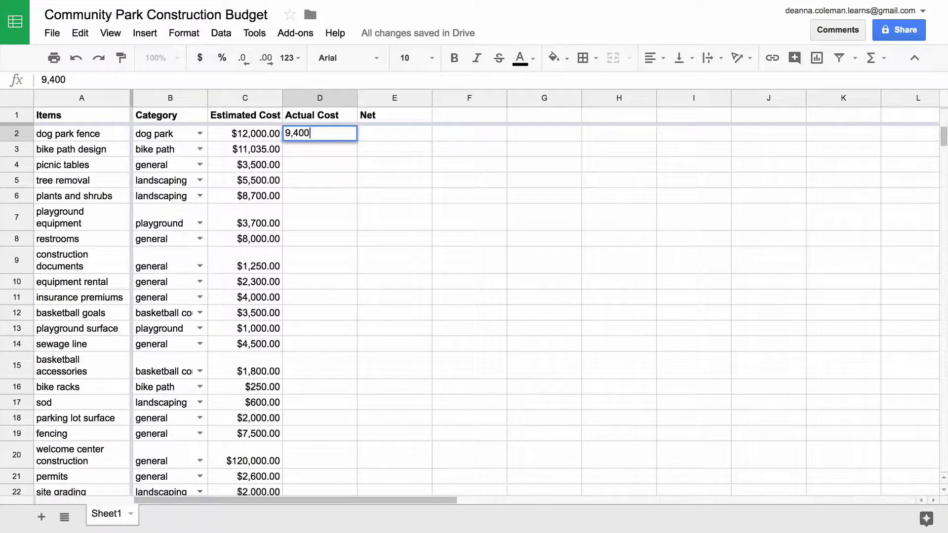
pyautogui.press('Return')
pyautogui.write('13,500')
pyautogui.press('Return')
pyautogui.write('3')
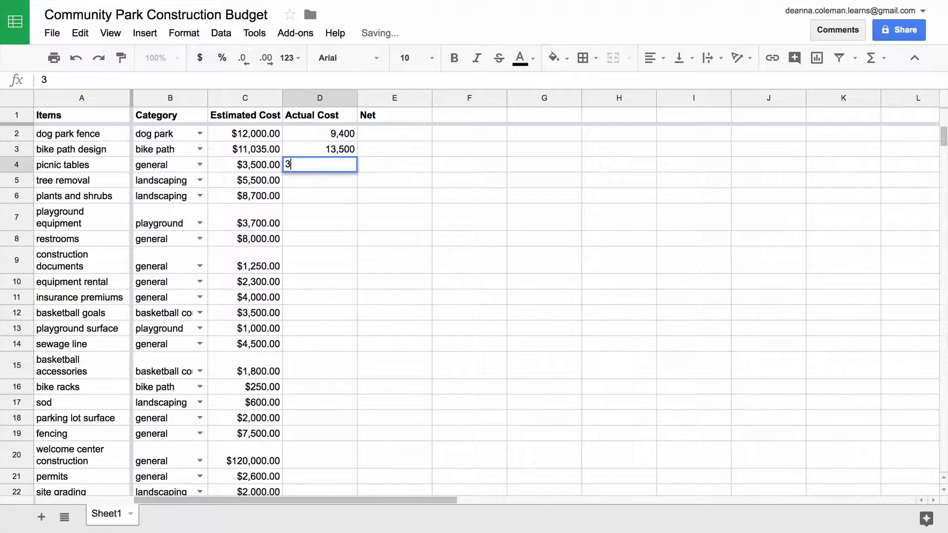
pyautogui.write(',500')
pyautogui.press('Return')
pyautogui.write('5,000')
pyautogui.press('Return')
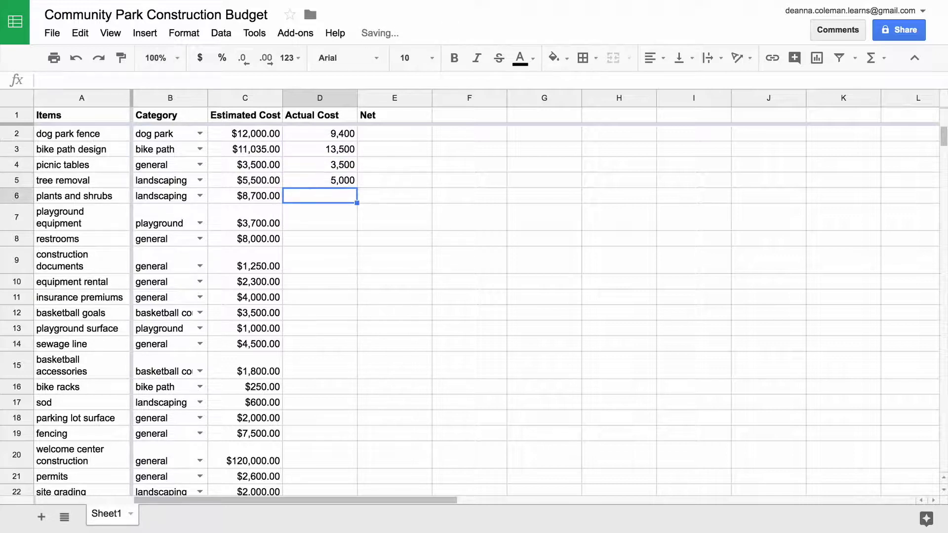
pyautogui.write('8,900')
pyautogui.press('Return')
pyautogui.write('3,600')
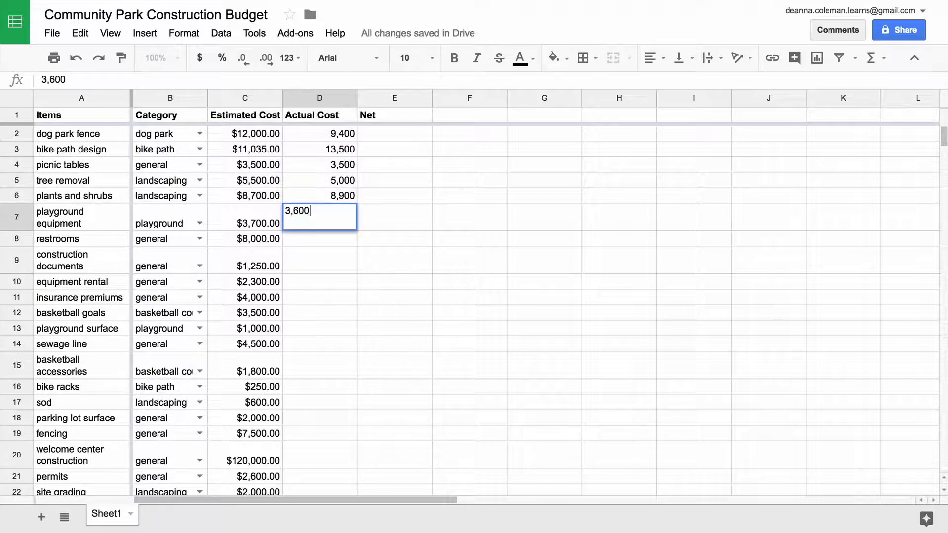
pyautogui.press('Return')
pyautogui.write('8,000')
pyautogui.press('Return')
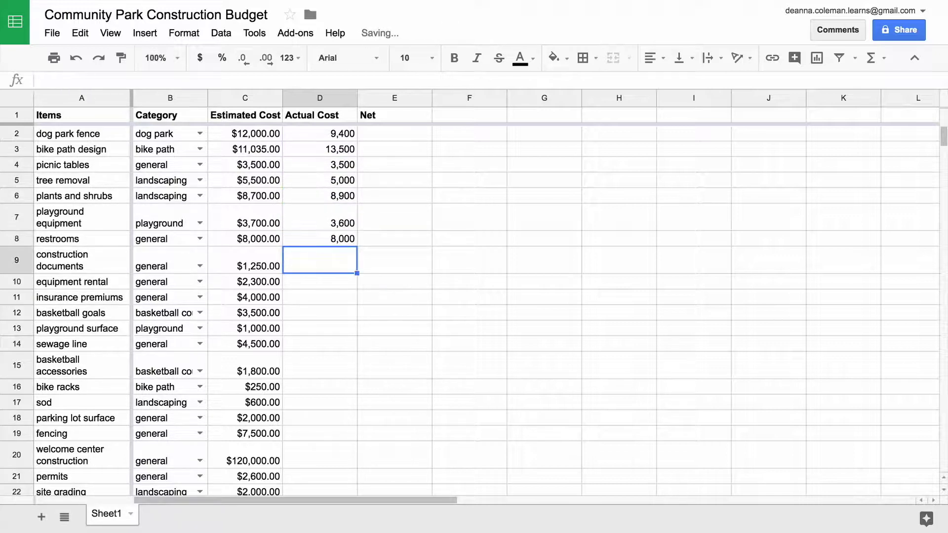
# Enter actual costs 1,000, 4,000, 4,100, 5,900, 900, 4,250, 1,900 and 250 in D9:D16
pyautogui.write('1,000')
pyautogui.press('Return')
pyautogui.write('4,000')
pyautogui.press('Return')
pyautogui.write('4,100')
pyautogui.press('Return')
pyautogui.write('5,900')
pyautogui.press('Return')
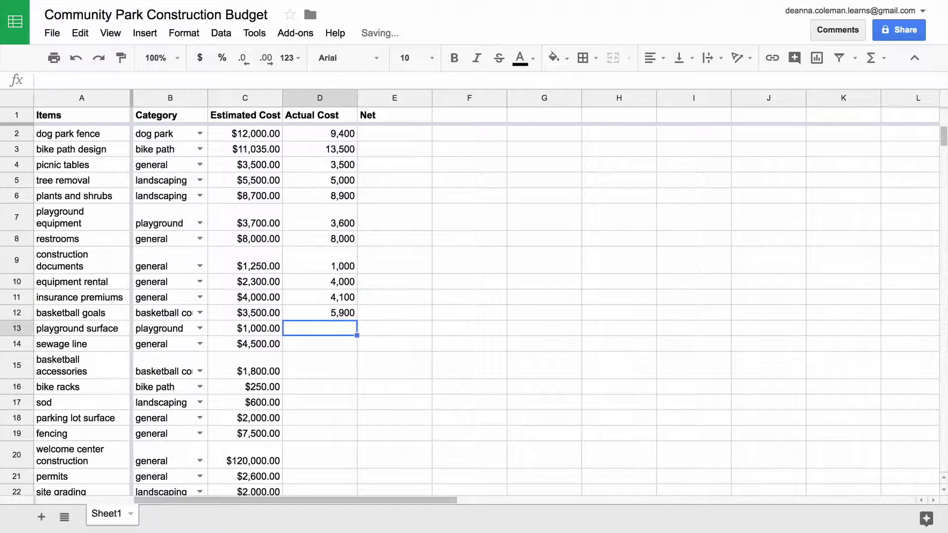
pyautogui.write('900')
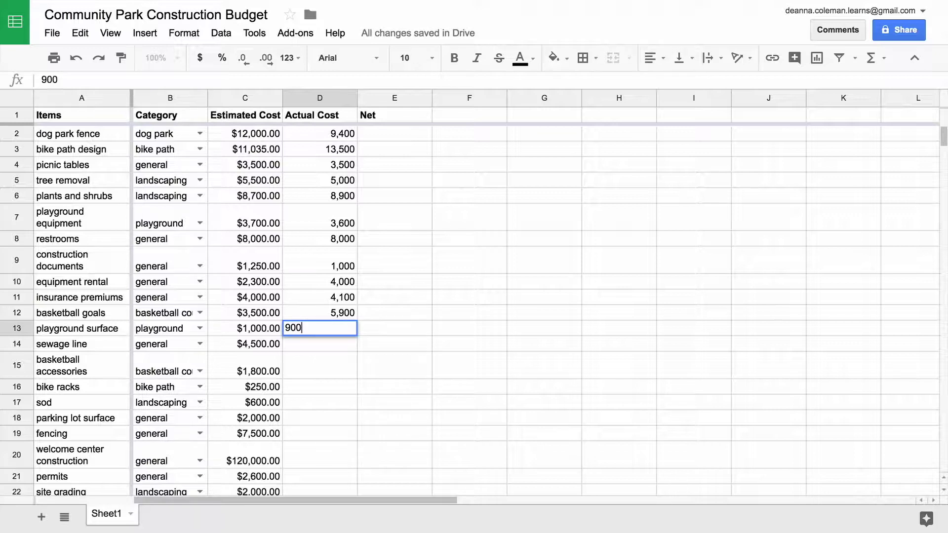
pyautogui.press('Return')
pyautogui.write('4,250')
pyautogui.press('Return')
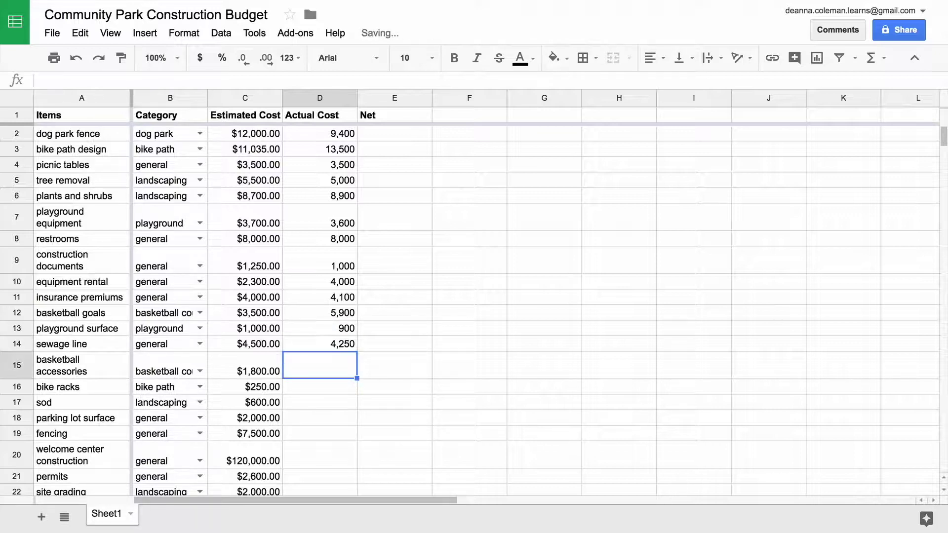
pyautogui.write('1,900')
pyautogui.press('Return')
pyautogui.write('250')
pyautogui.press('Return')
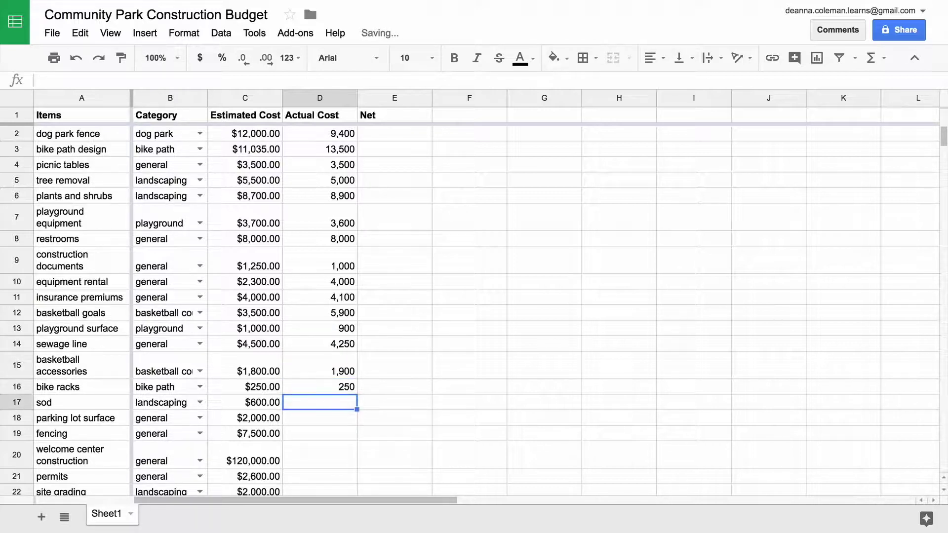
# Enter actual costs 630, 1,900, 7,200, 125,000, 2,300, 2,000 and 1,000 in D17:D23
pyautogui.write('630')
pyautogui.press('Return')
pyautogui.write('1,900')
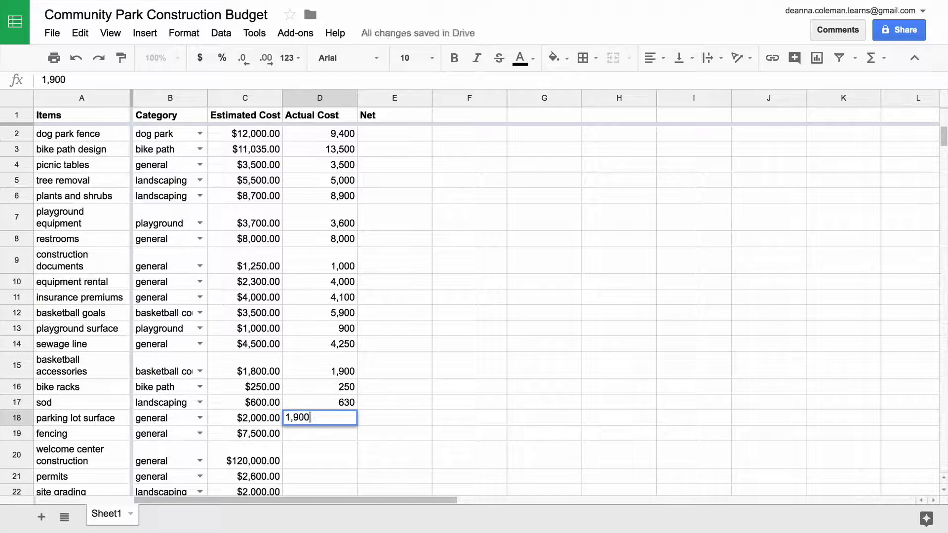
pyautogui.press('Return')
pyautogui.write('7,200')
pyautogui.press('Return')
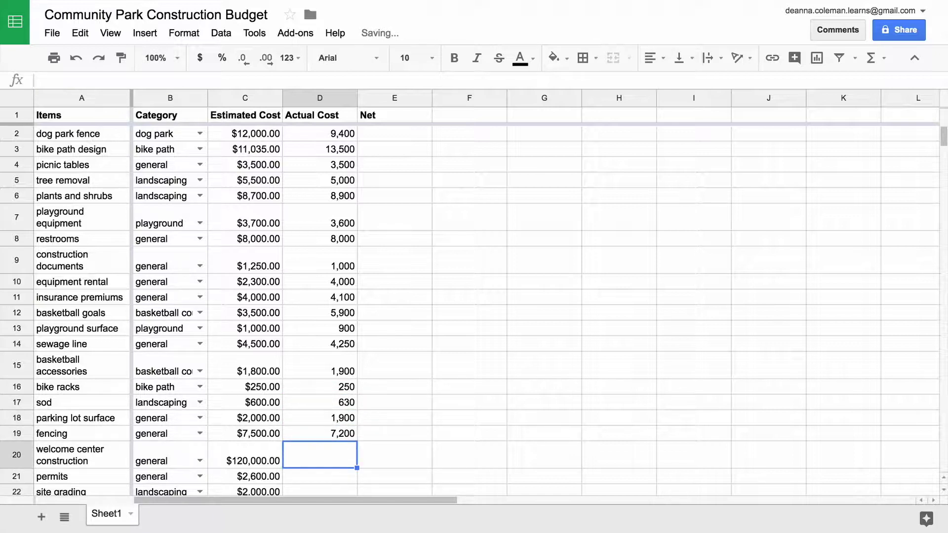
pyautogui.write('125,000')
pyautogui.press('Return')
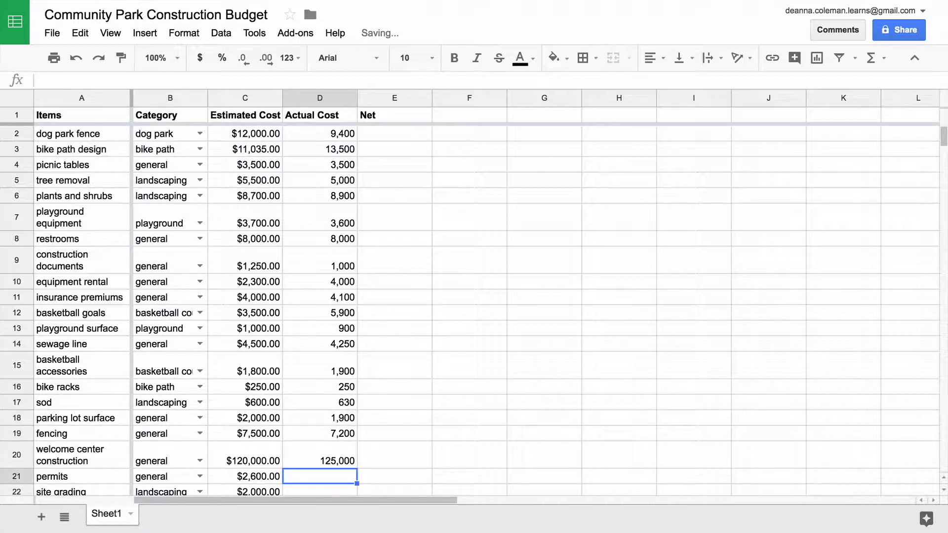
pyautogui.write('2,300')
pyautogui.press('Return')
pyautogui.write('2,000')
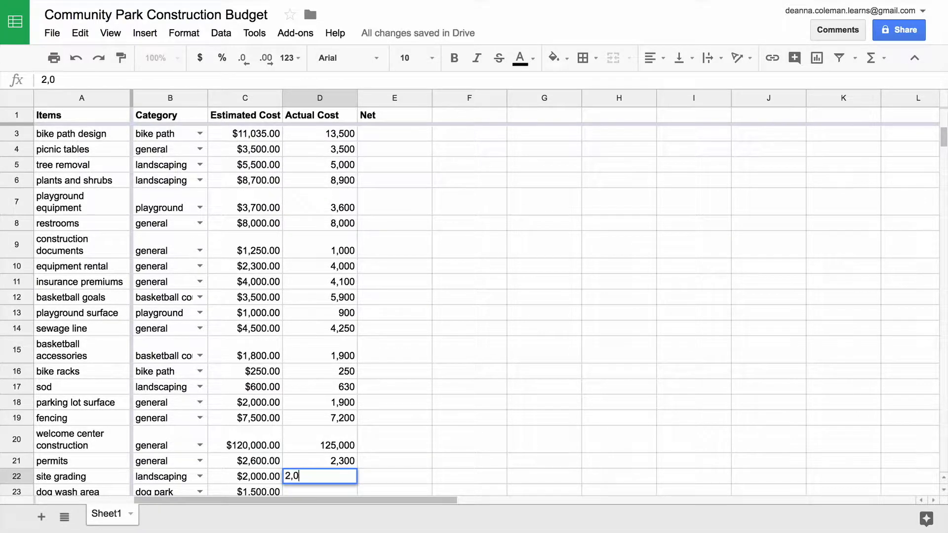
pyautogui.press('Return')
pyautogui.write('1,000')
pyautogui.press('Return')
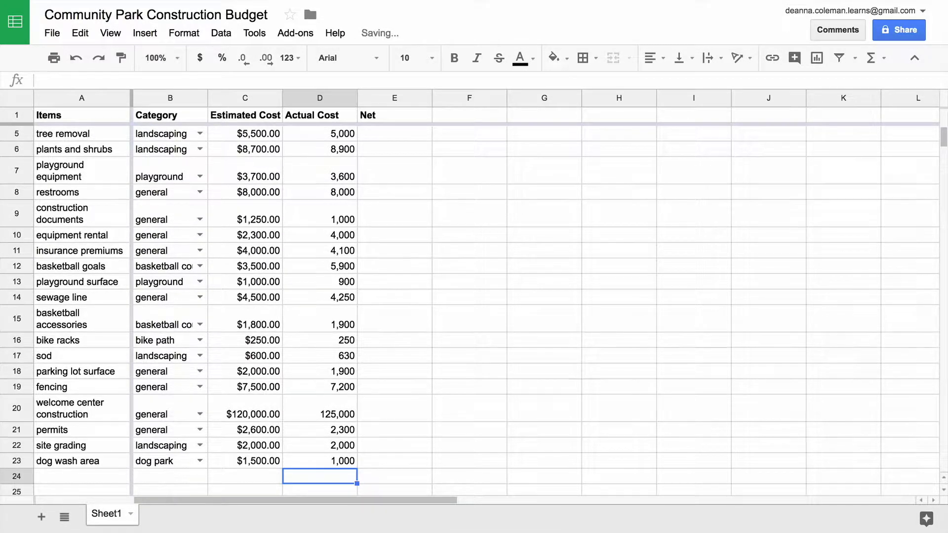
pyautogui.scroll(2, 469, 311)
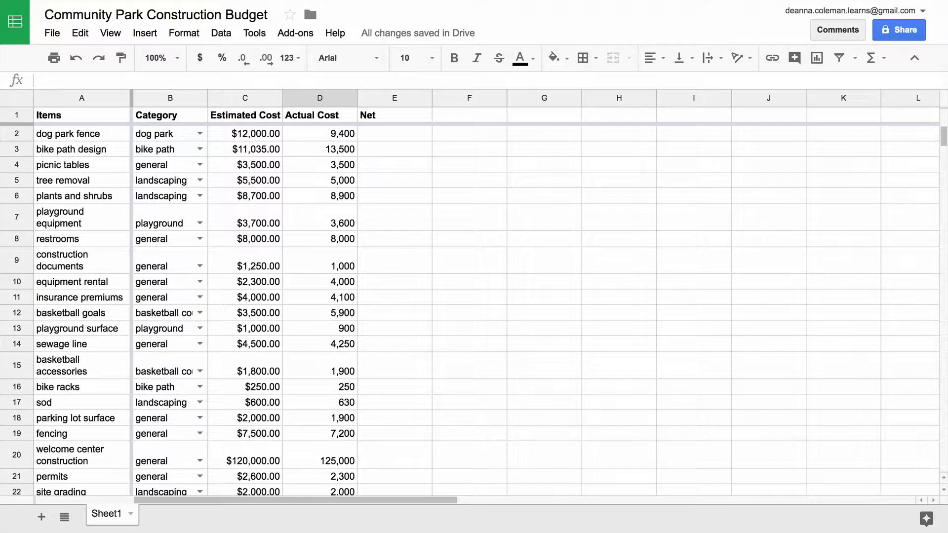
# Format the Actual Cost range D2:D23 as currency, e.g. $9,400.00
pyautogui.moveTo(345, 134); pyautogui.dragTo(334, 456)
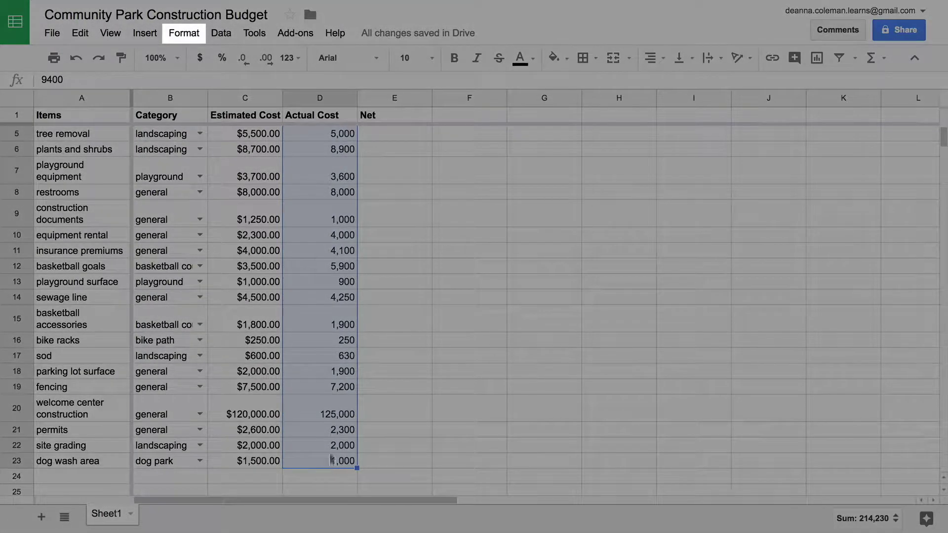
pyautogui.click(197, 38)
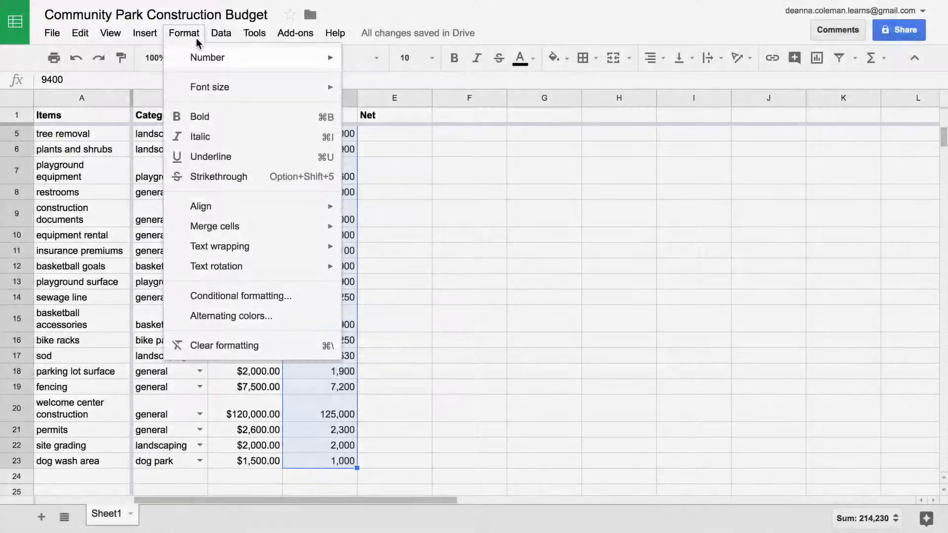
pyautogui.moveTo(215, 61)
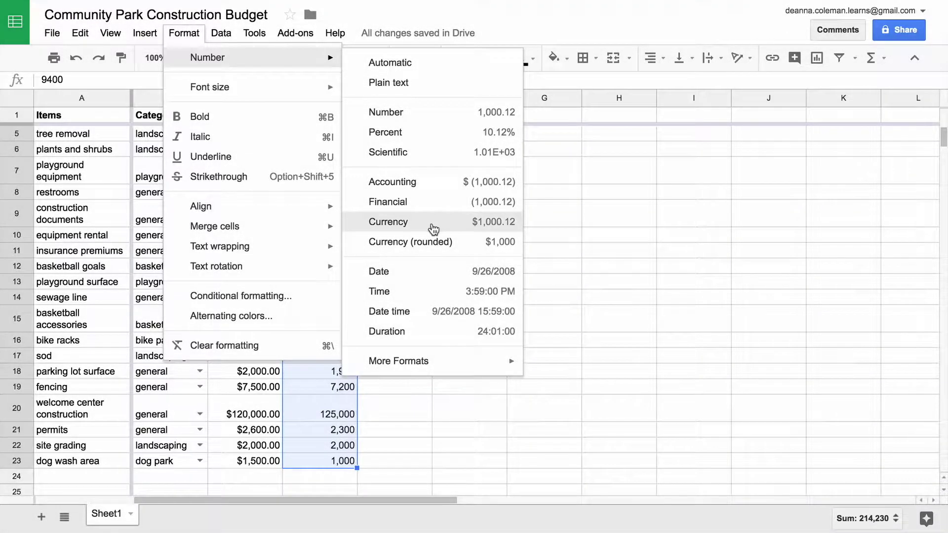
pyautogui.click(434, 229)
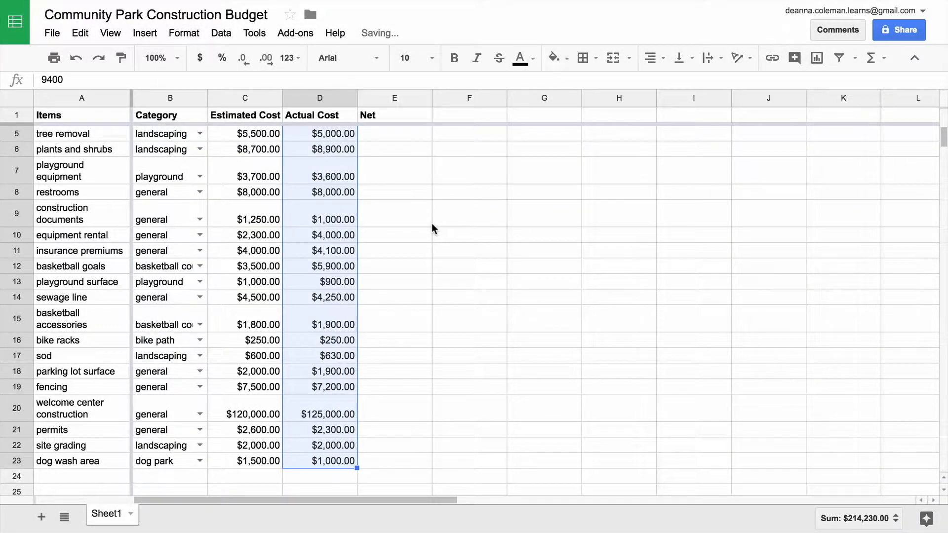
pyautogui.scroll(1, 370, 170)
pyautogui.click(355, 139)
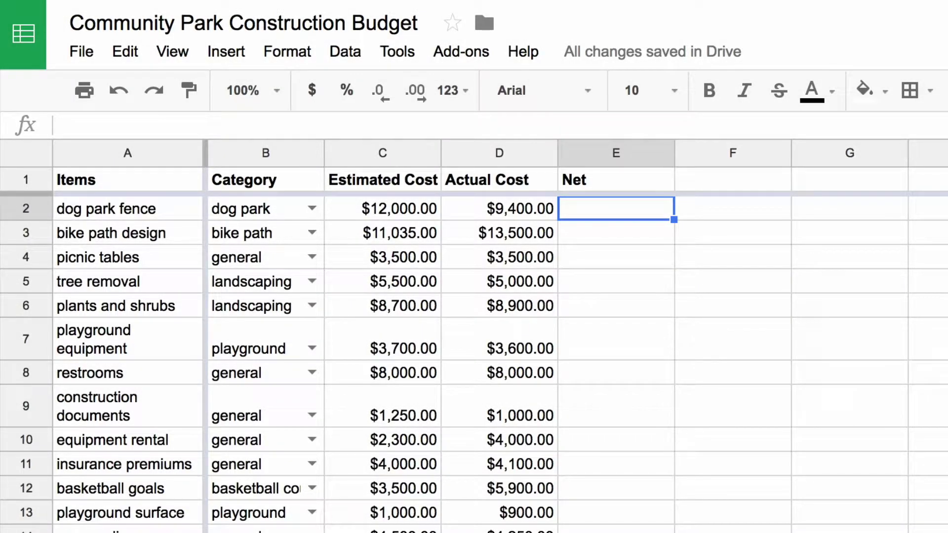
# Enter =C2-D2 in E2 so the dog park fence Net shows $2,600.00
pyautogui.write('=')
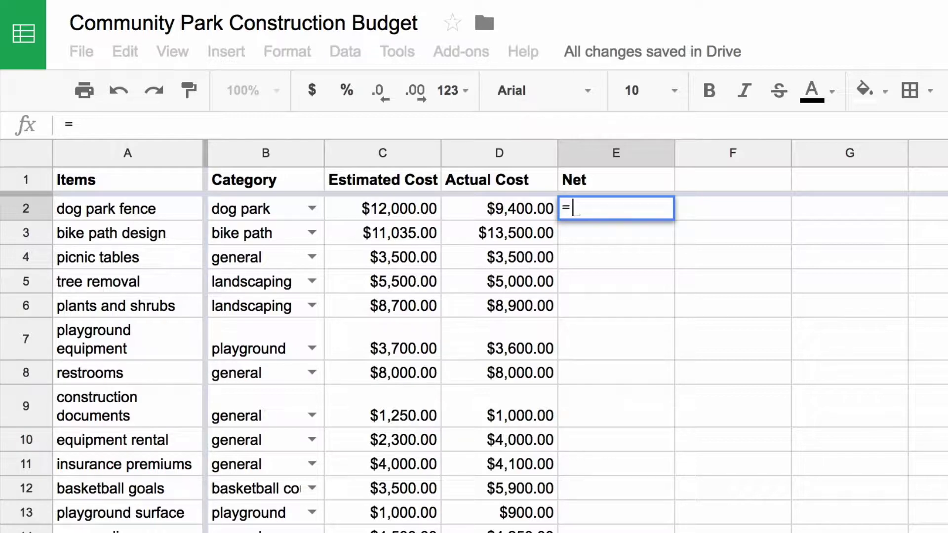
pyautogui.write('C')
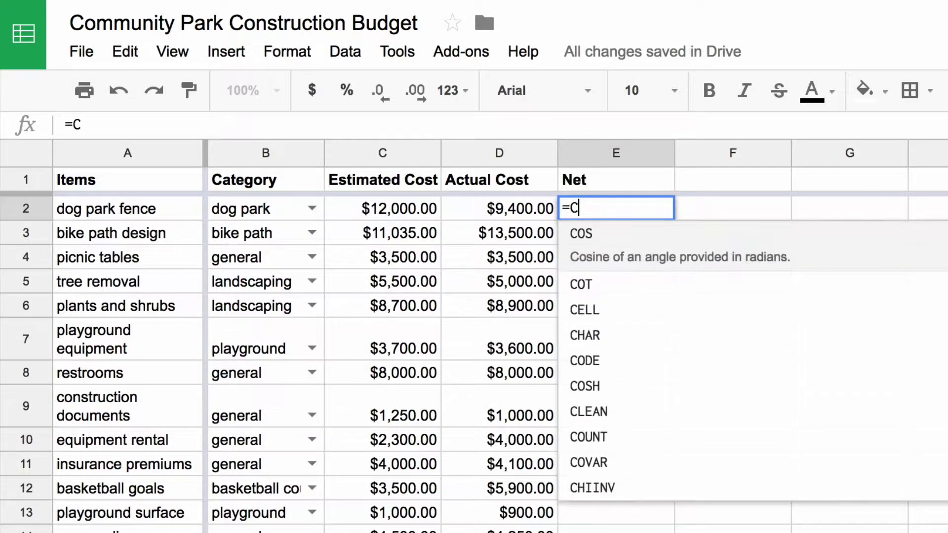
pyautogui.write('2-D')
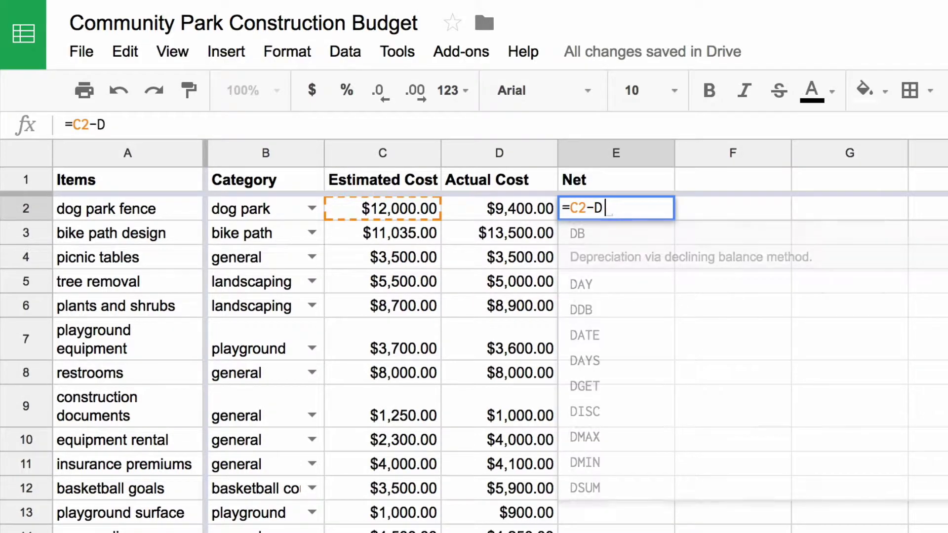
pyautogui.write('2')
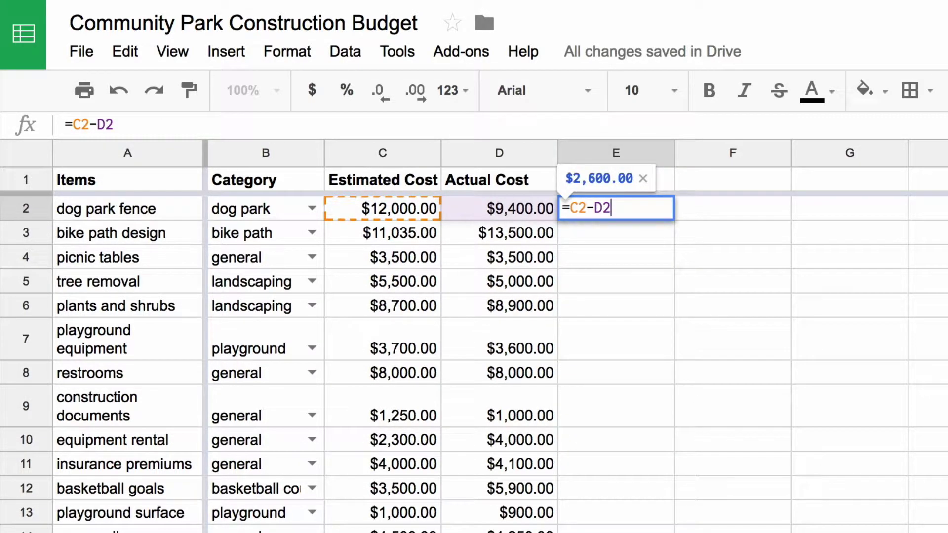
pyautogui.press('Return')
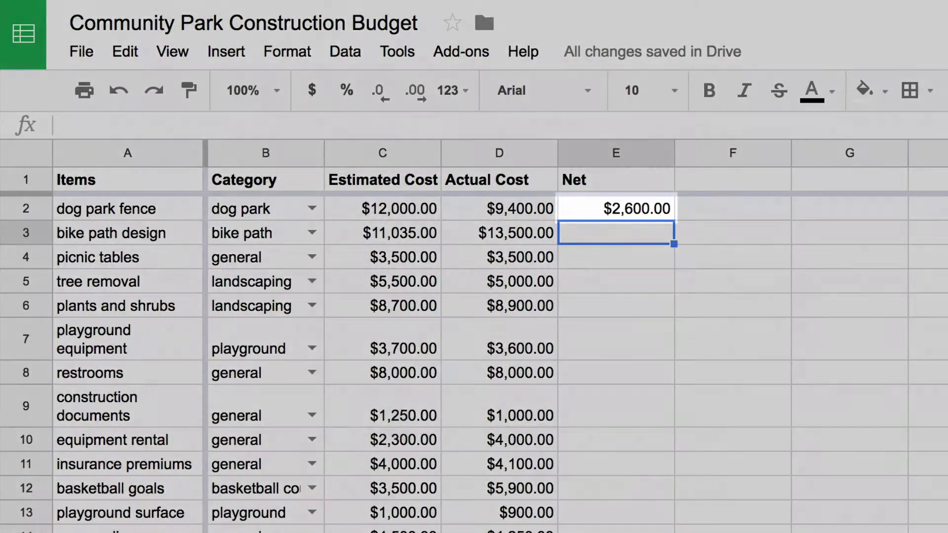
pyautogui.click(615, 208)
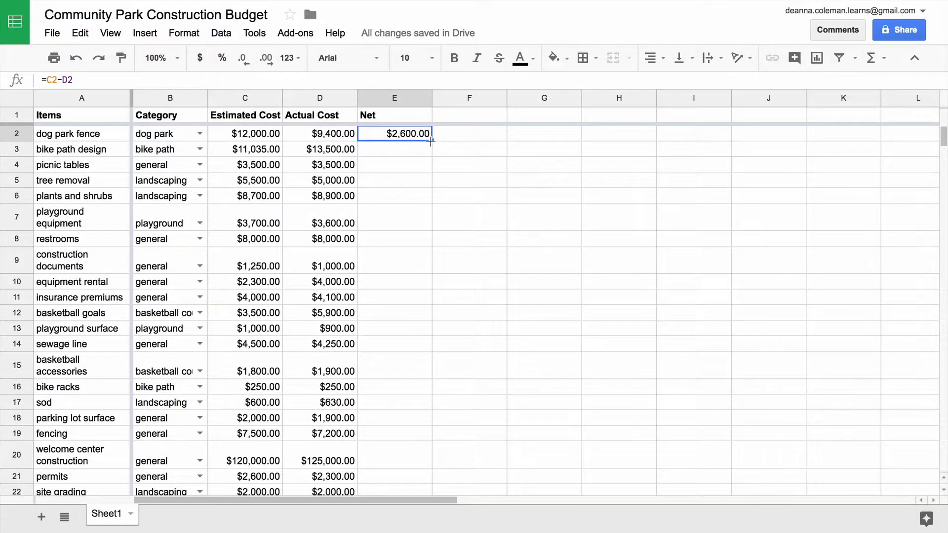
# Fill the E2 formula down to E23, giving -$2,465.00 for bike path design
pyautogui.moveTo(431, 142); pyautogui.dragTo(421, 475)
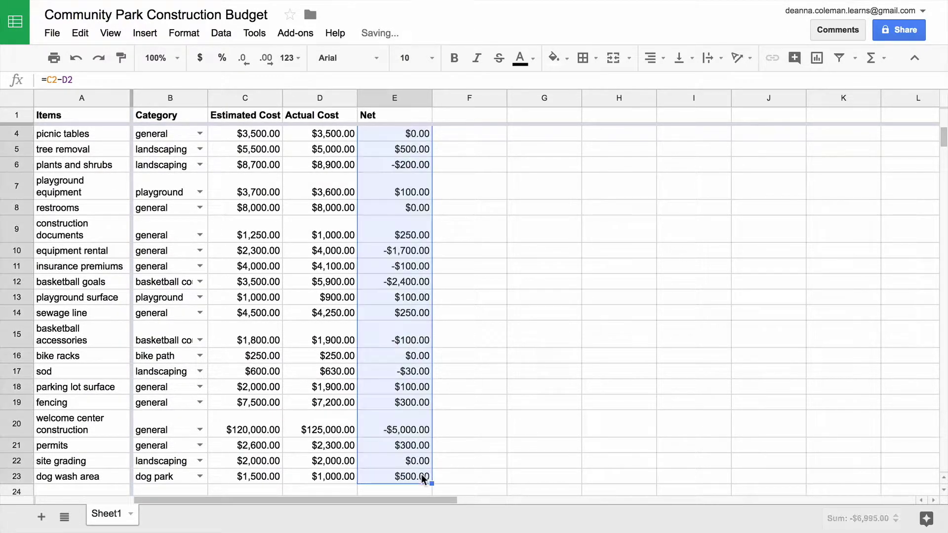
pyautogui.scroll(2, 432, 515)
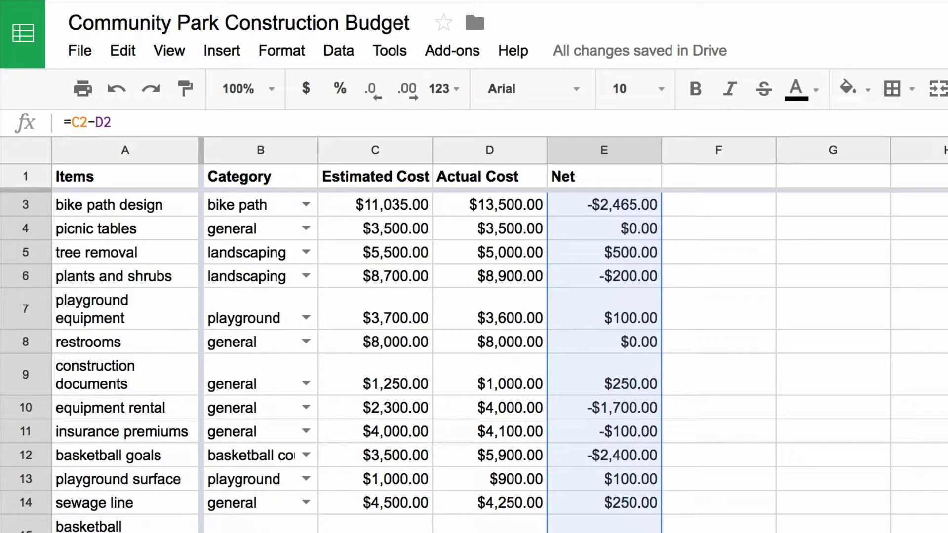
pyautogui.scroll(1, 474, 362)
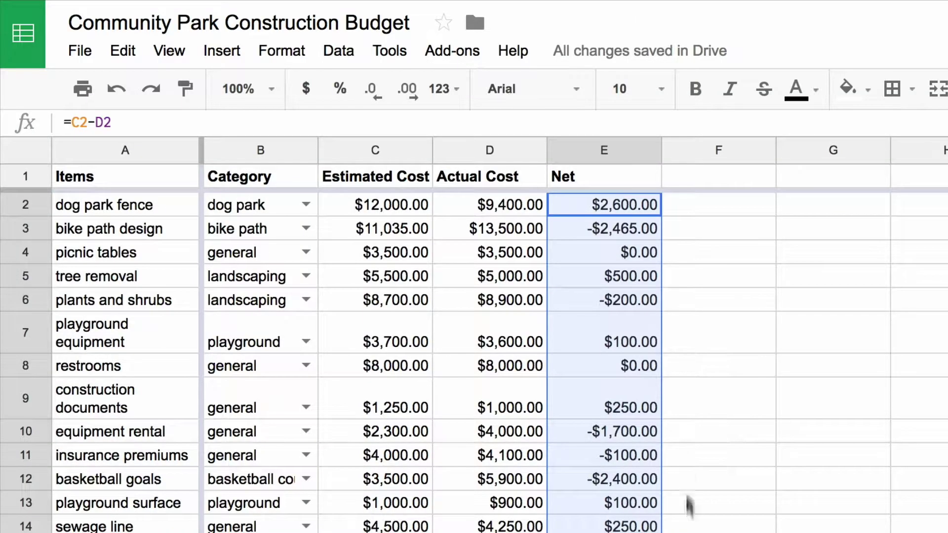
pyautogui.click(651, 228)
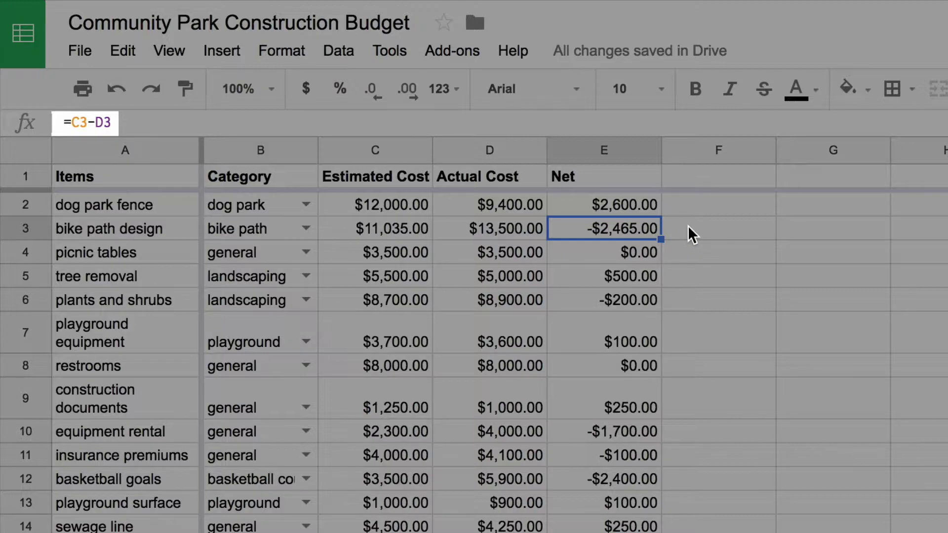
pyautogui.press('Down')
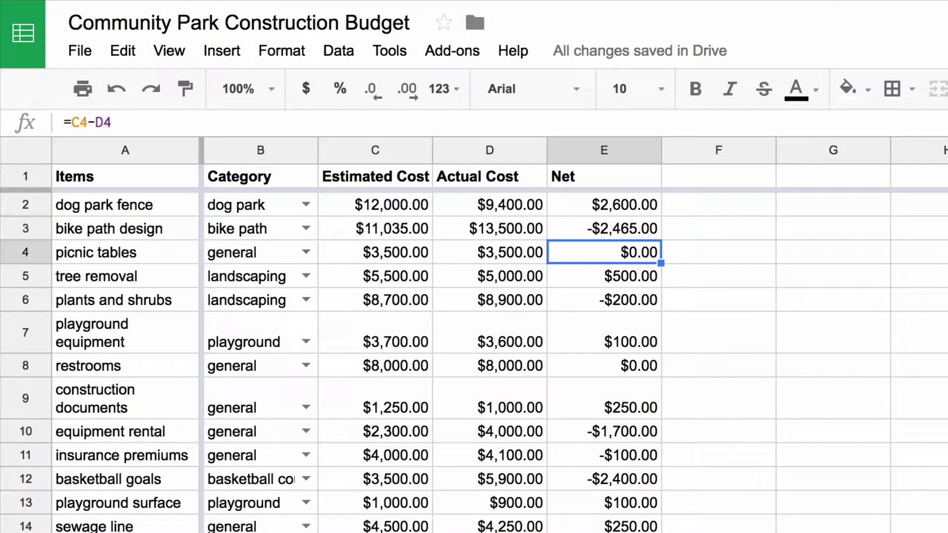
pyautogui.press('Down')
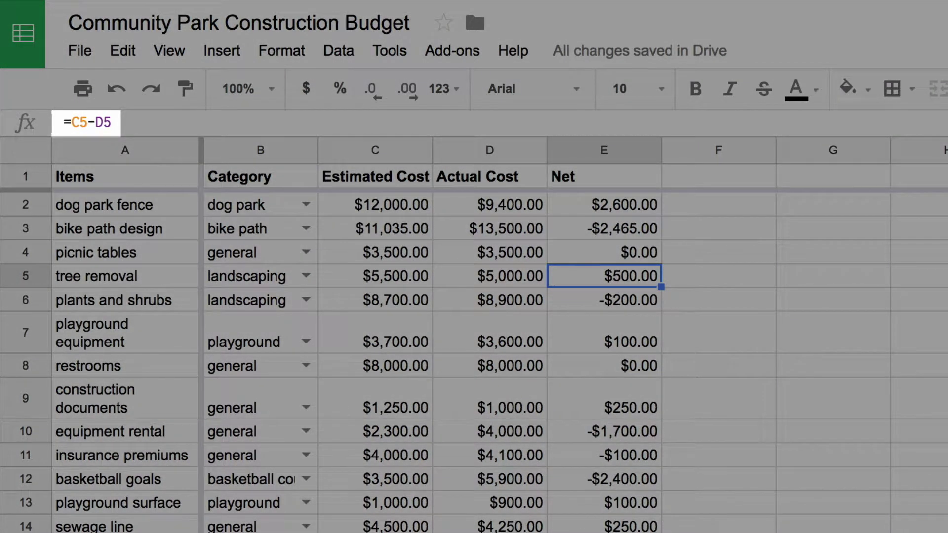
pyautogui.press('Down')
pyautogui.press('Down')
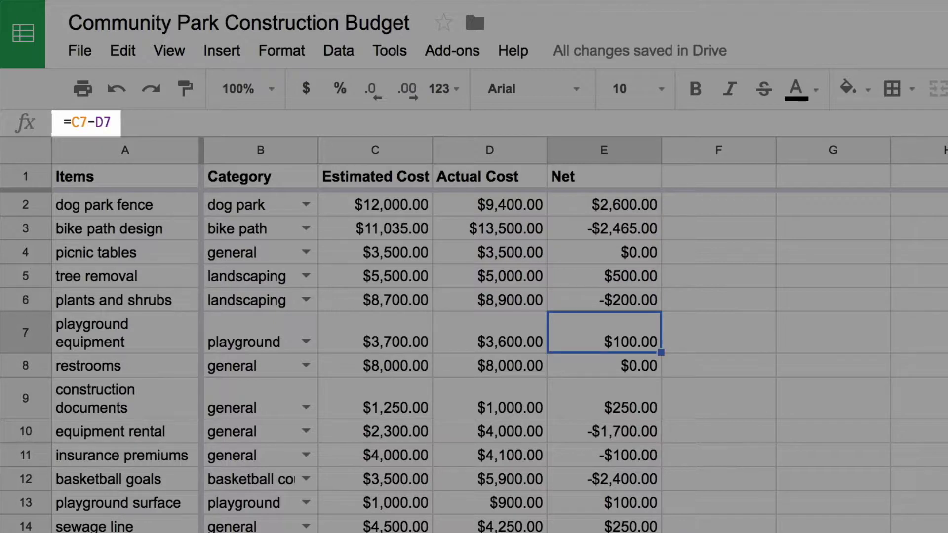
pyautogui.press('Down')
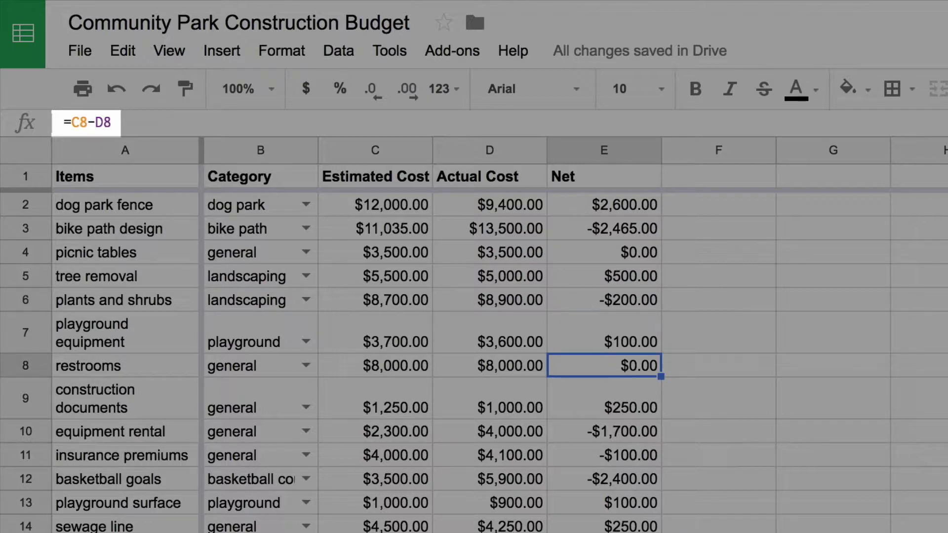
pyautogui.press('Down')
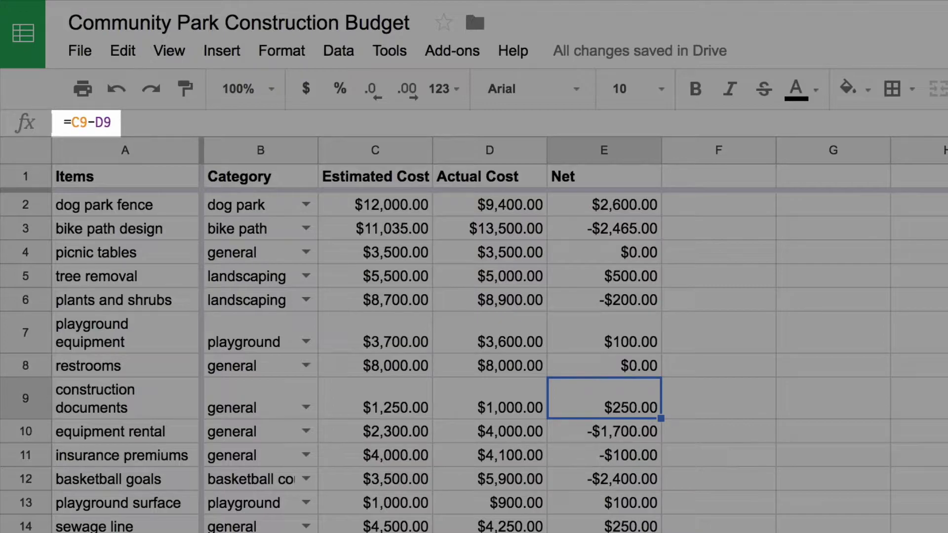
pyautogui.press('Down')
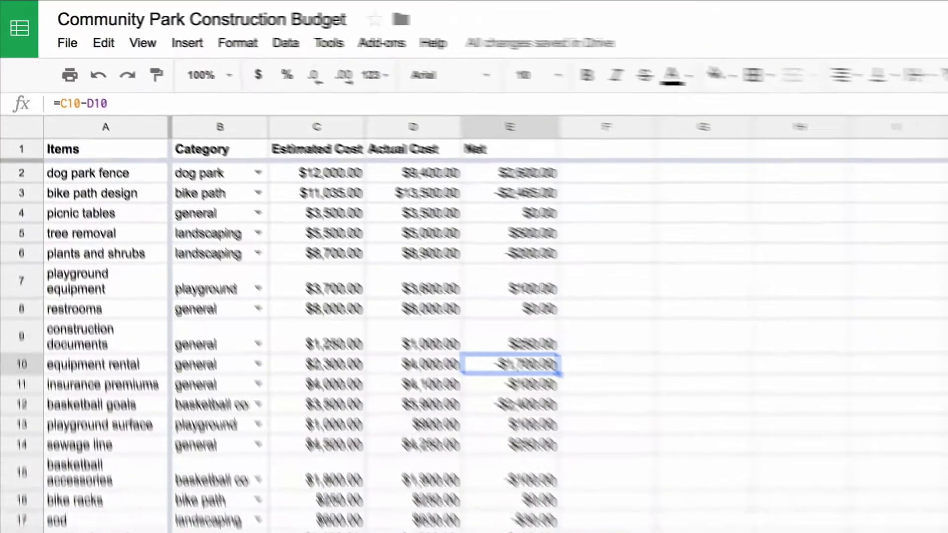
pyautogui.press('Down')
pyautogui.press('Down')
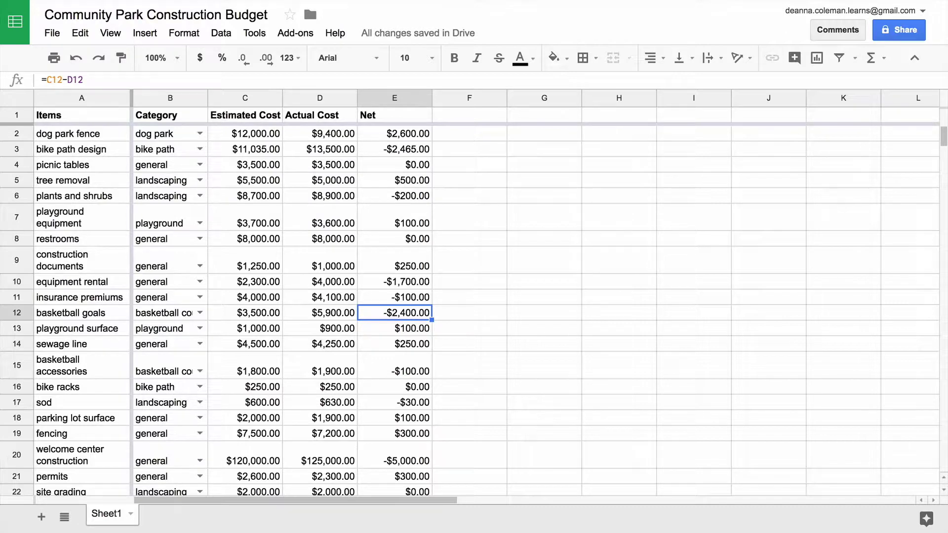
pyautogui.moveTo(417, 134); pyautogui.dragTo(398, 356)
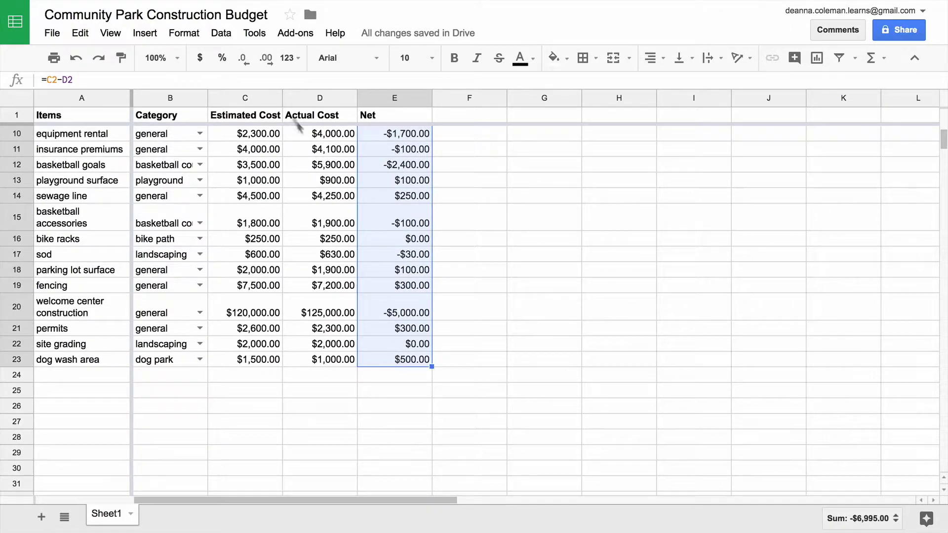
# Apply currency format to the Net values in E2:E23, e.g. -$5,000.00
pyautogui.click(201, 36)
pyautogui.moveTo(241, 63)
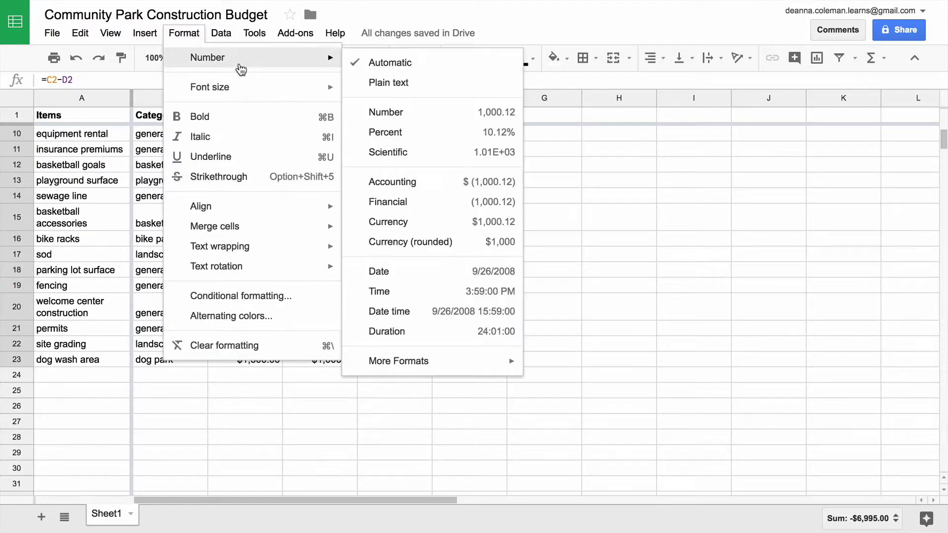
pyautogui.click(445, 228)
pyautogui.scroll(5, 445, 227)
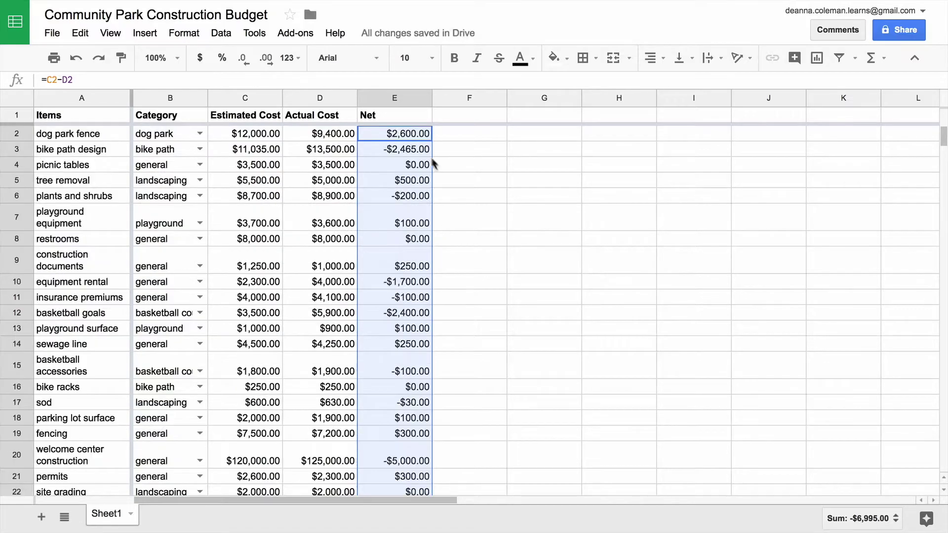